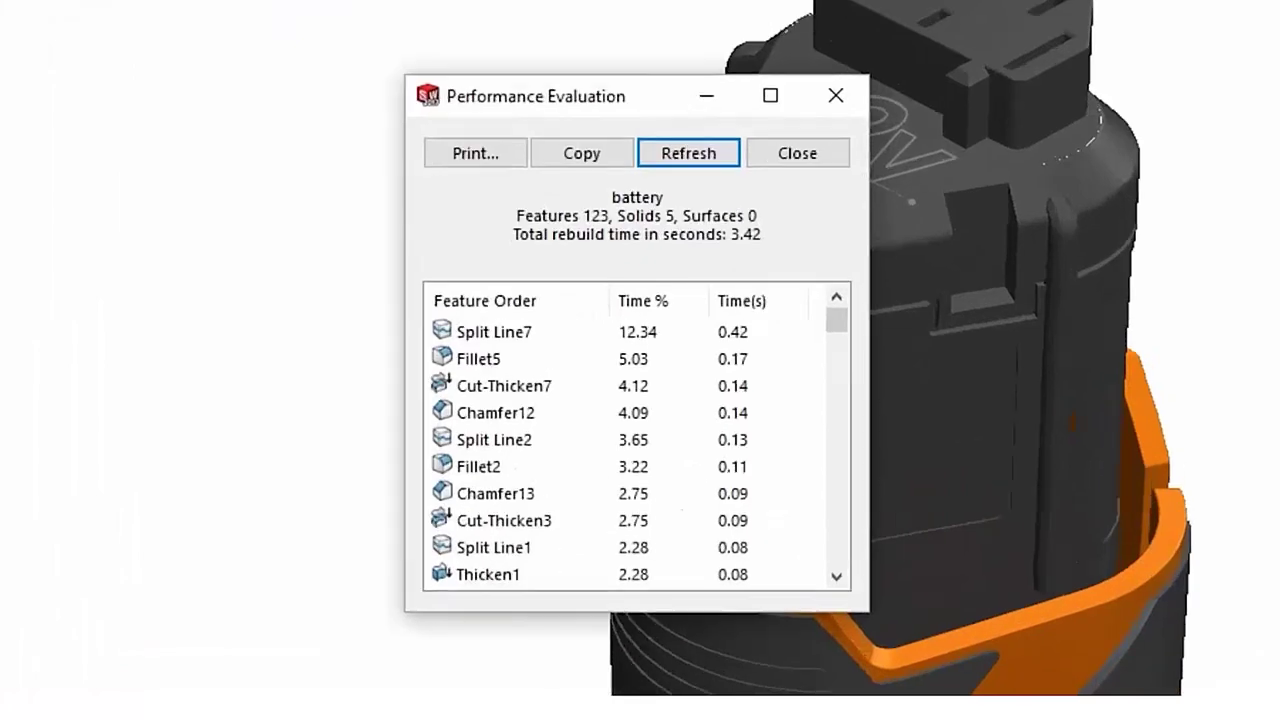
Review the 3.42-second total rebuild time, then close the Performance Evaluation report
scroll(883, 391, "down", 20)
scroll(890, 560, "down", 19)
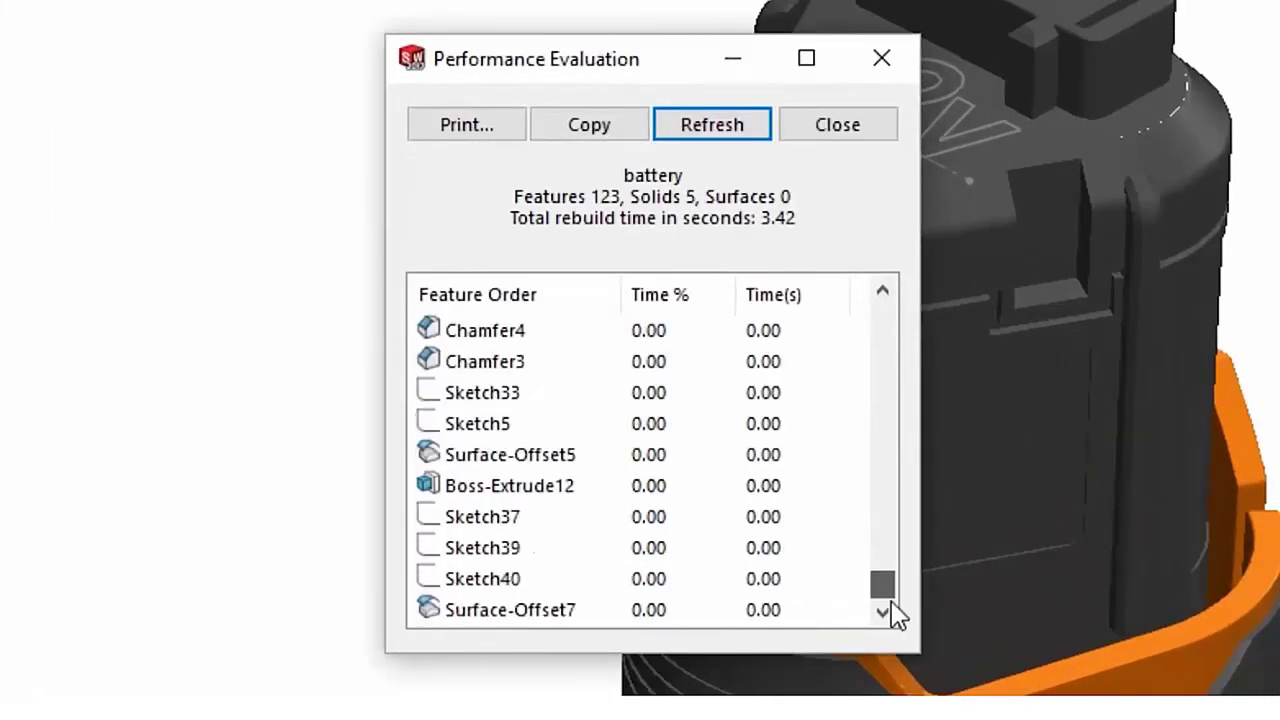
scroll(895, 480, "up", 18)
scroll(900, 420, "up", 20)
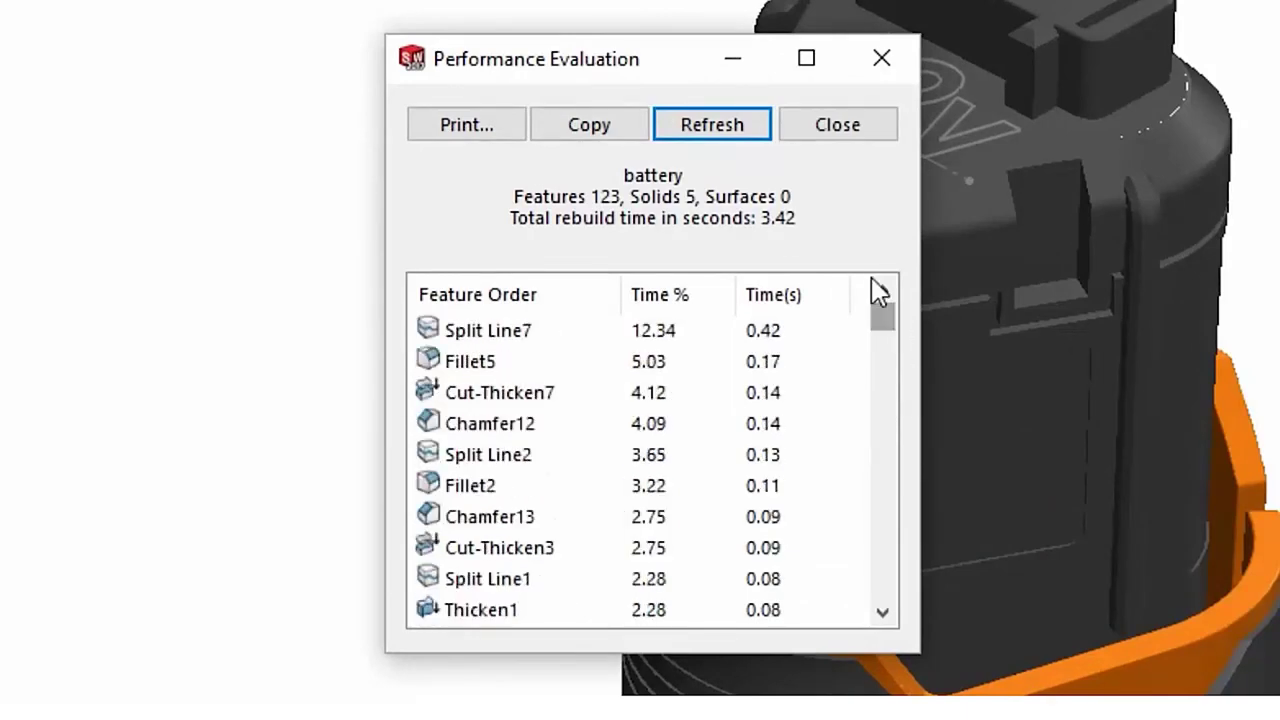
double_click(803, 220)
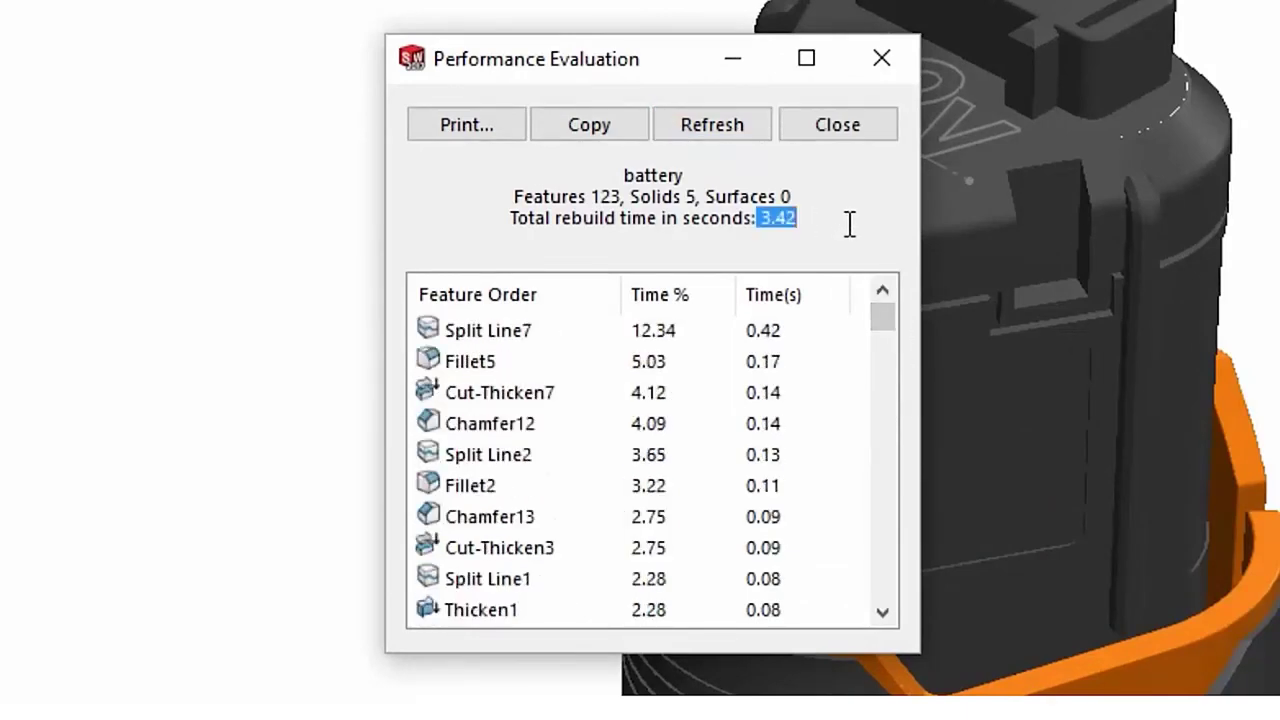
left_click(849, 224)
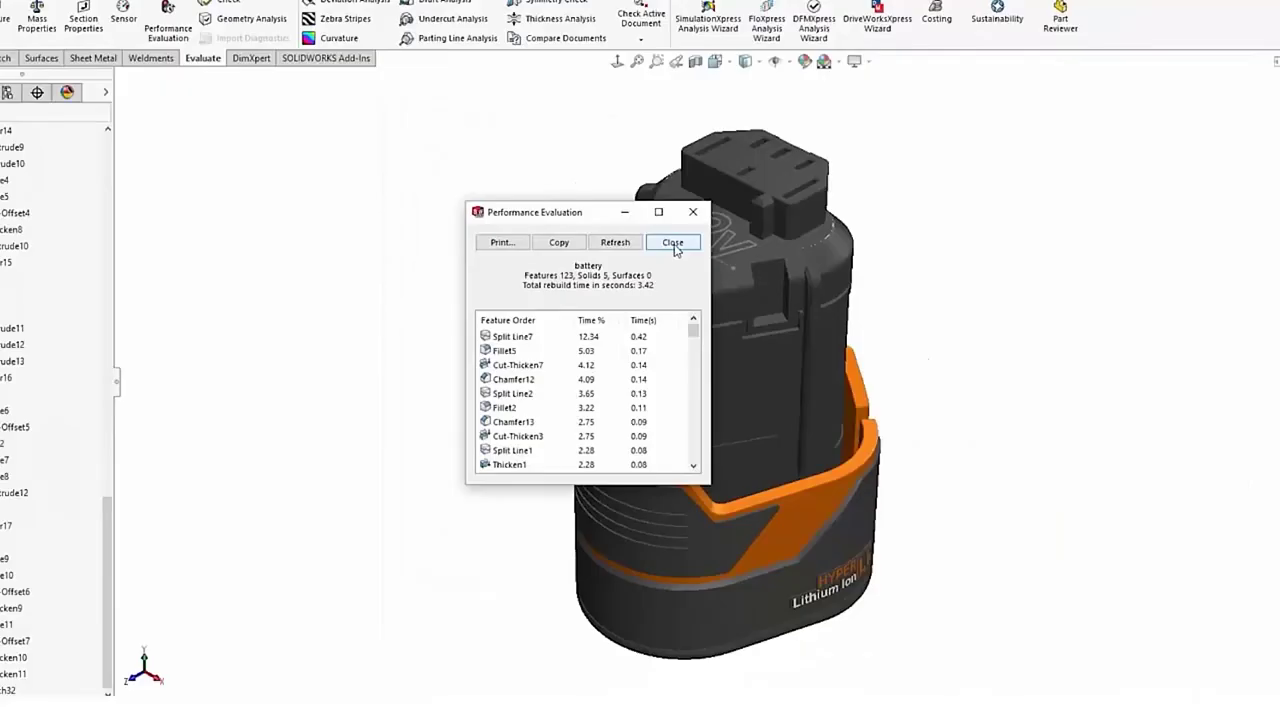
left_click(745, 195)
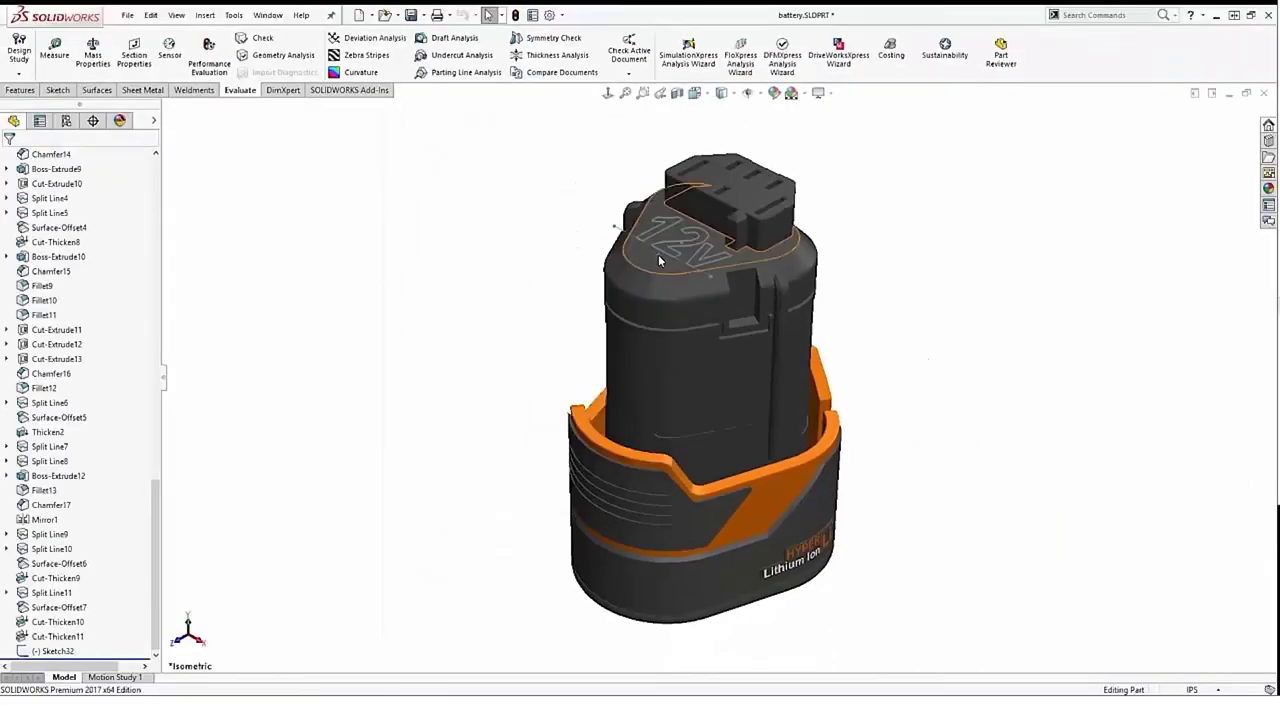
Enable the Freeze bar under System Options > General and confirm
left_click(550, 16)
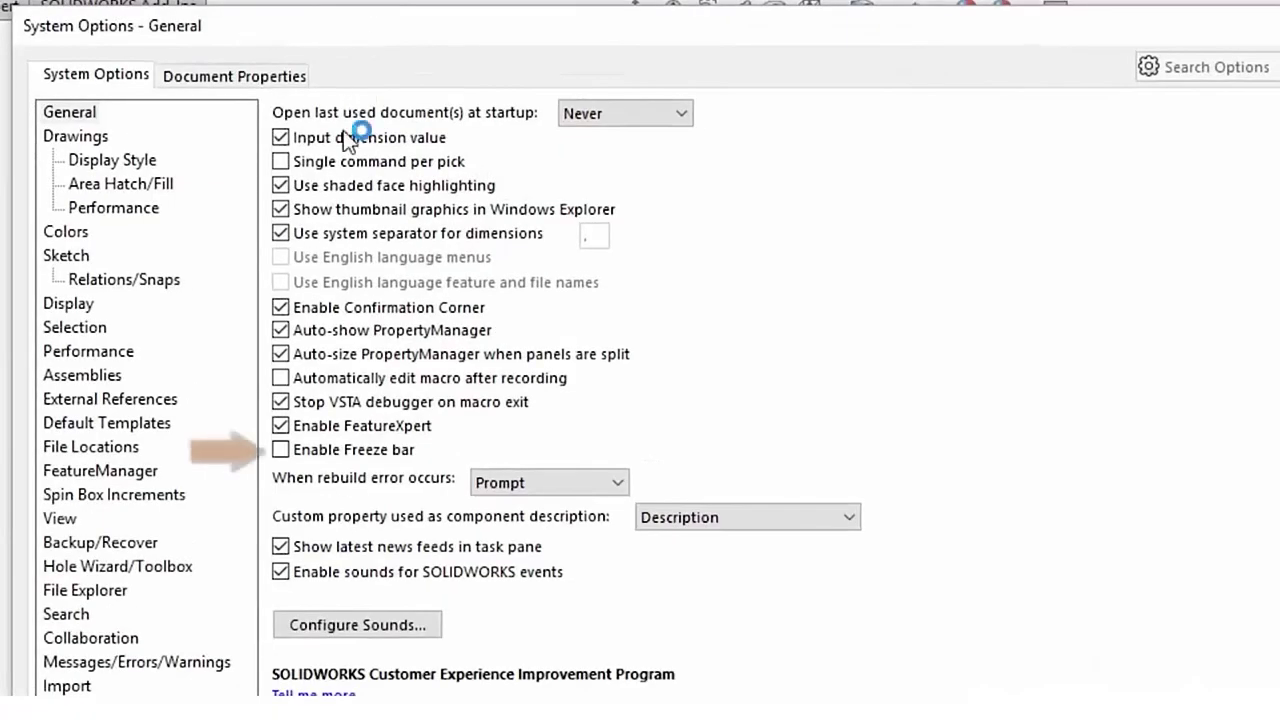
left_click(282, 448)
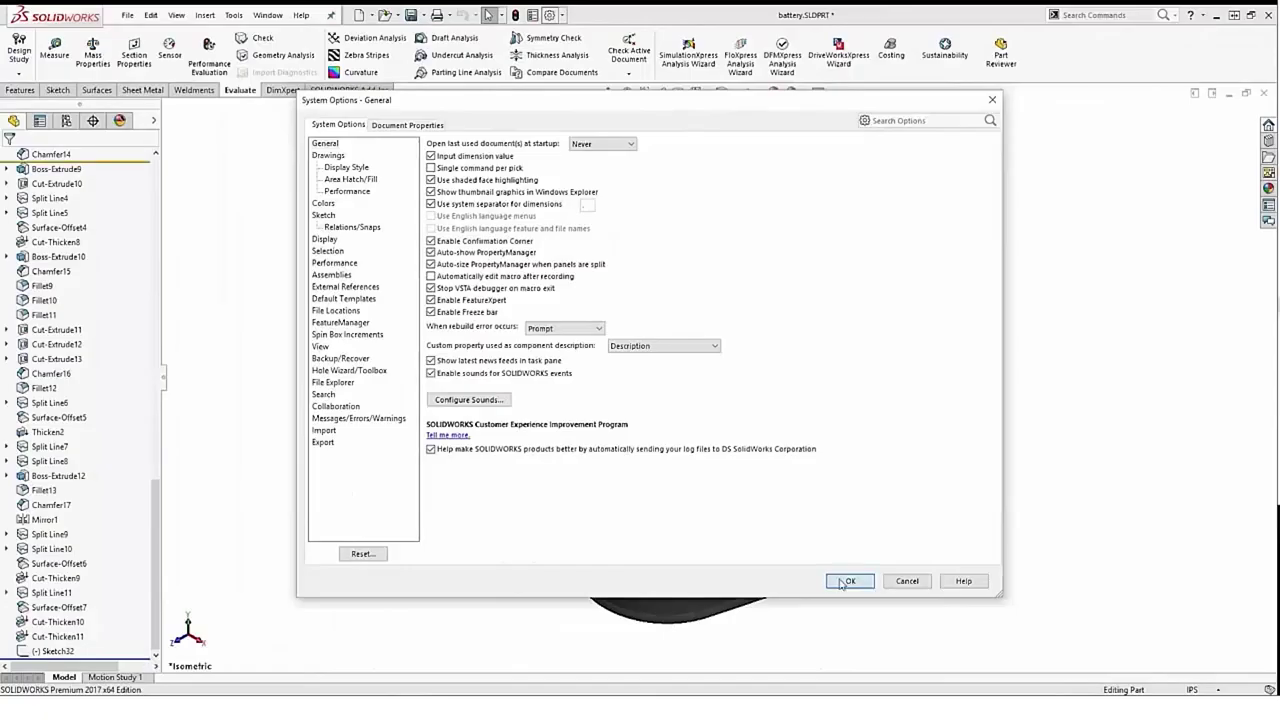
key("Return")
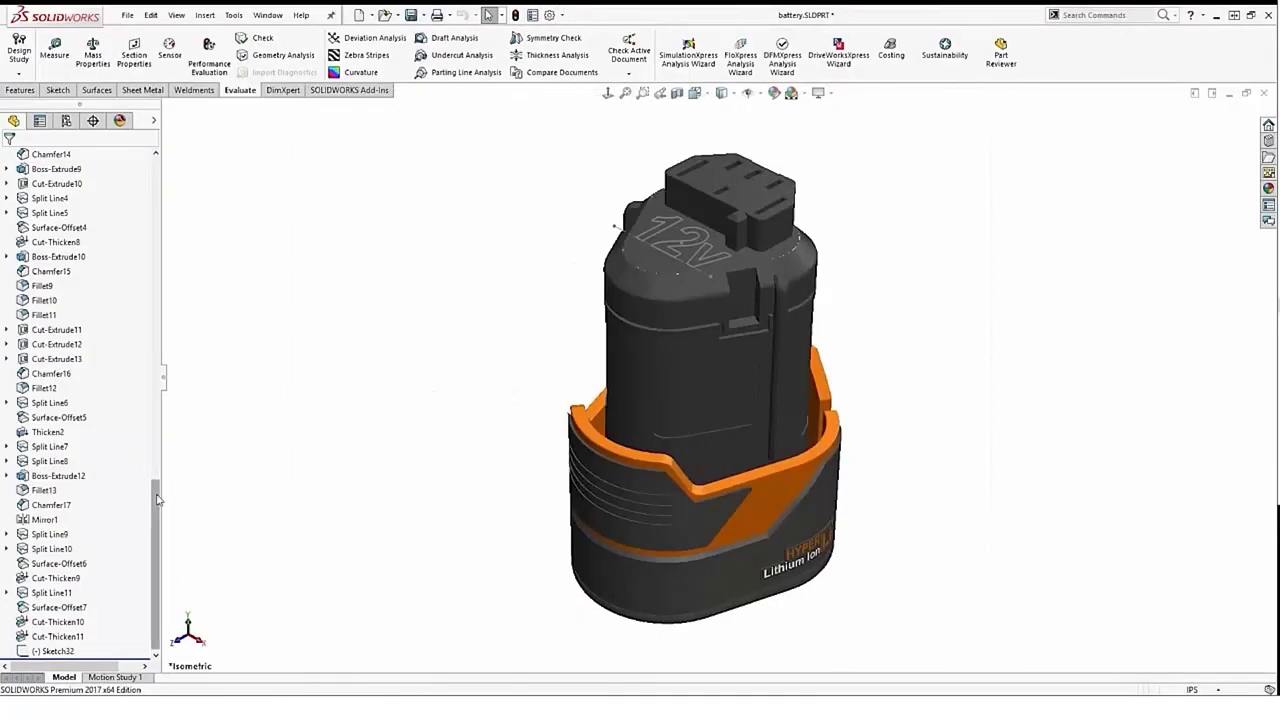
Move the Freeze bar below Cut-Thicken11 so all preceding battery features are frozen
left_click_drag(157, 500, 138, 167)
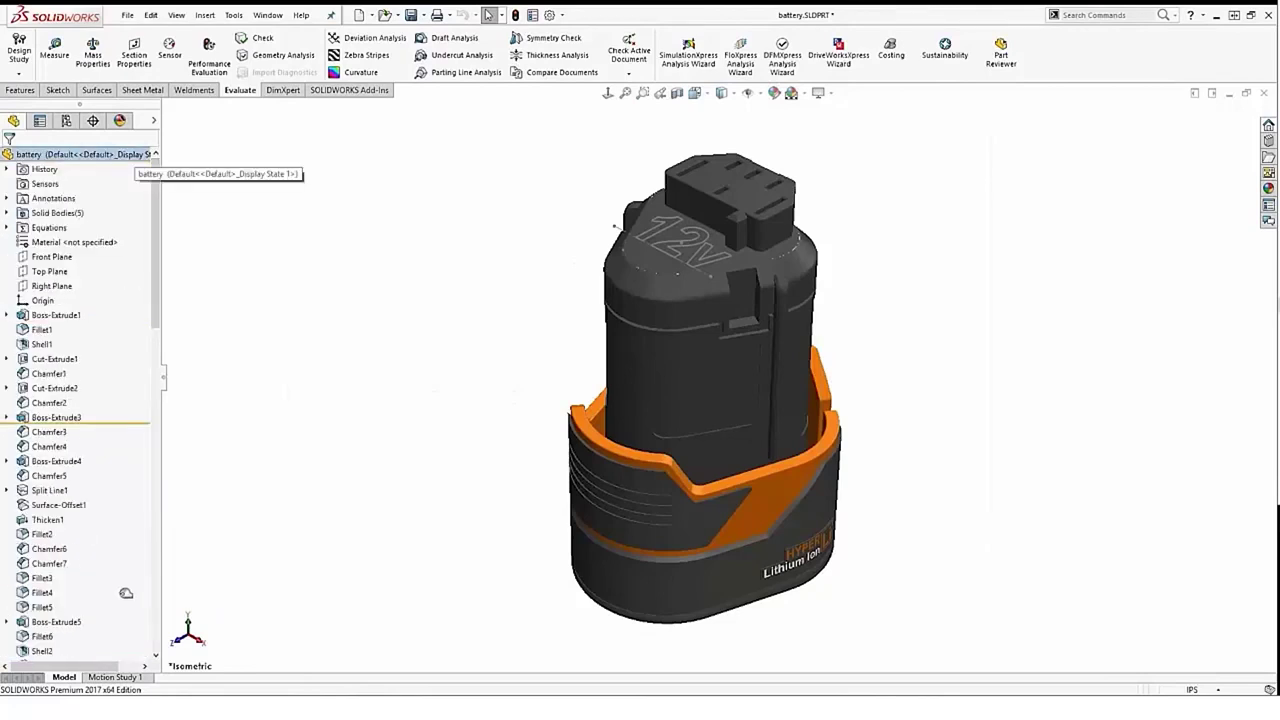
scroll(126, 612, "down", 15)
scroll(126, 664, "down", 6)
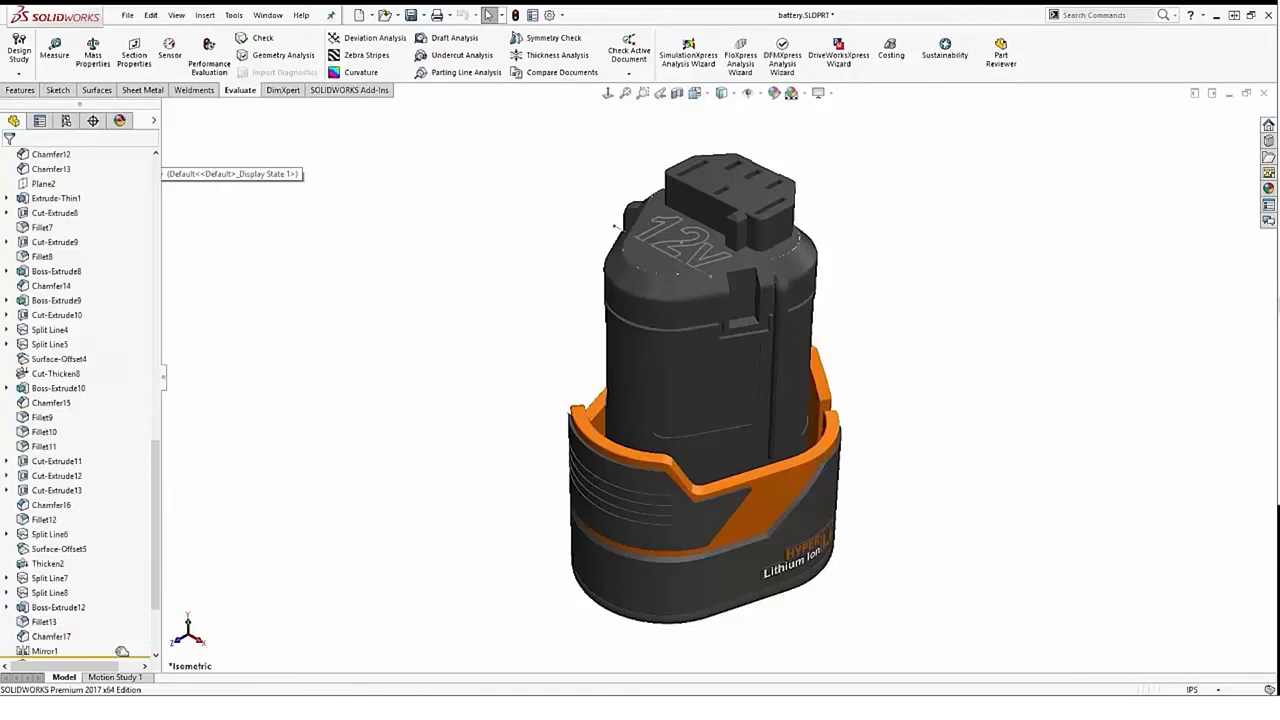
left_click(122, 637)
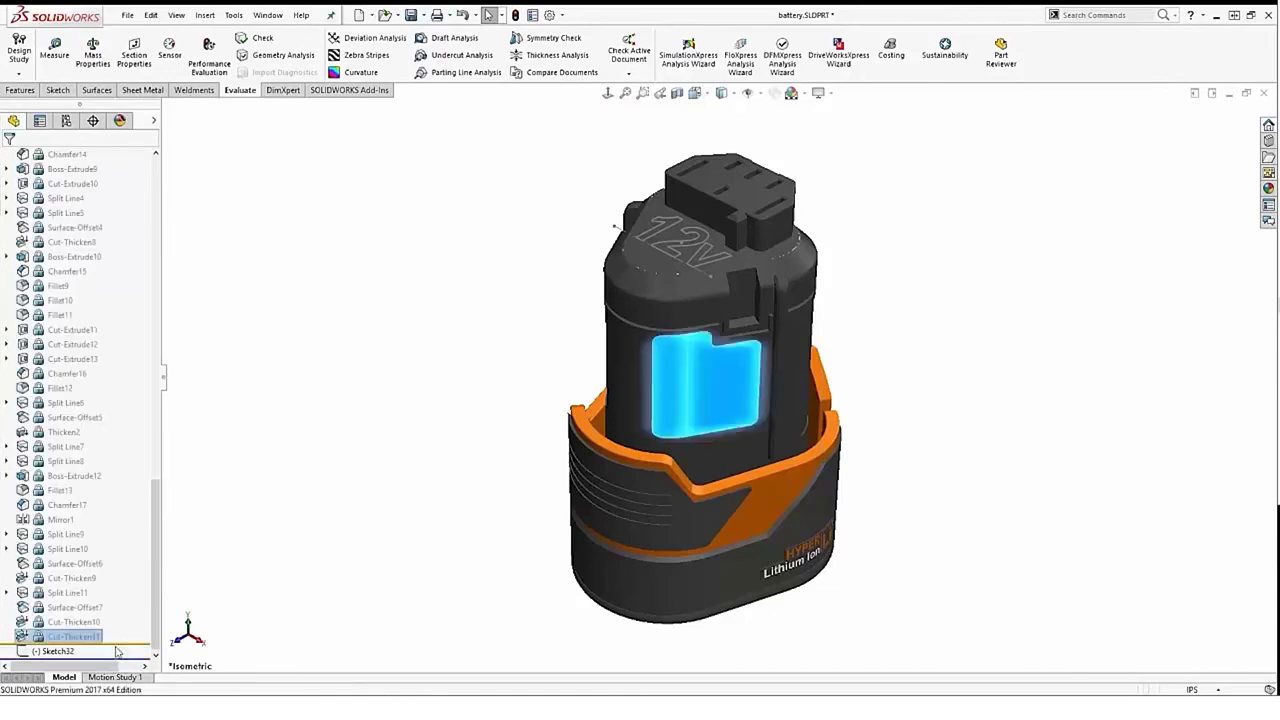
mouse_move(163, 472)
left_mouse_down()
mouse_move(160, 168)
mouse_move(155, 600)
left_mouse_up()
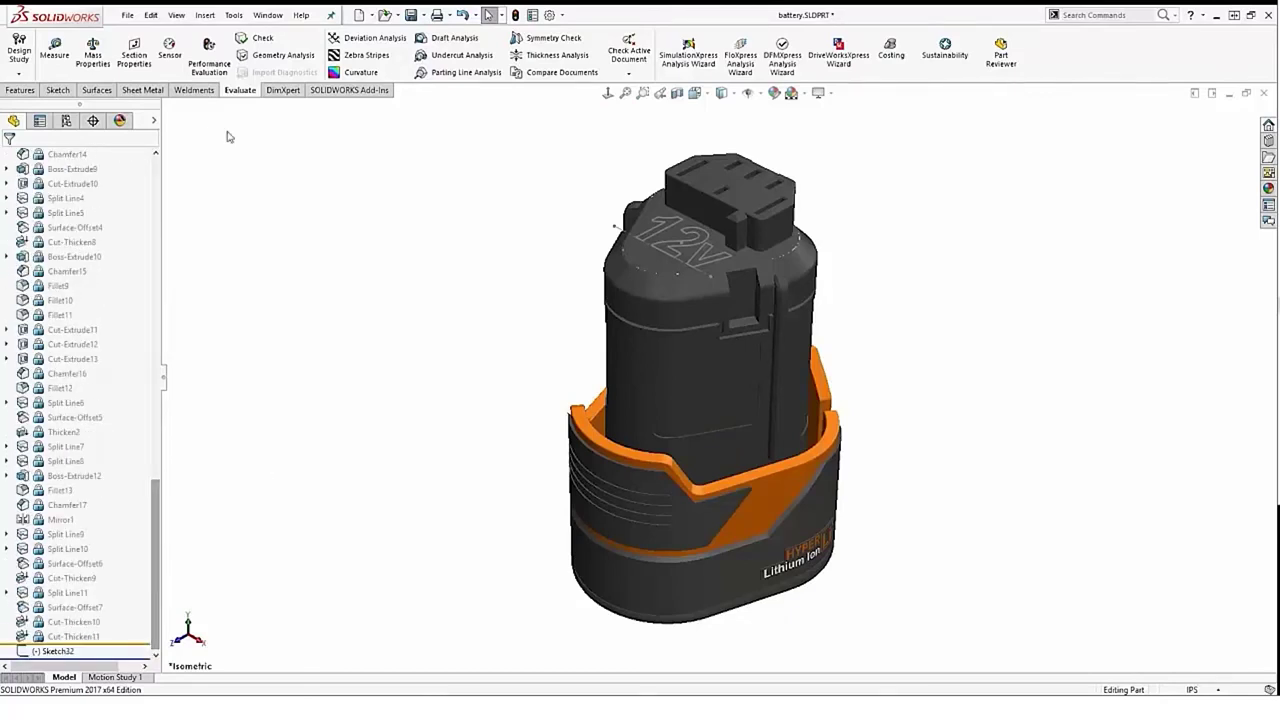
Rerun Performance Evaluation, confirm the 0.02-second rebuild time, and close the report
left_click(208, 68)
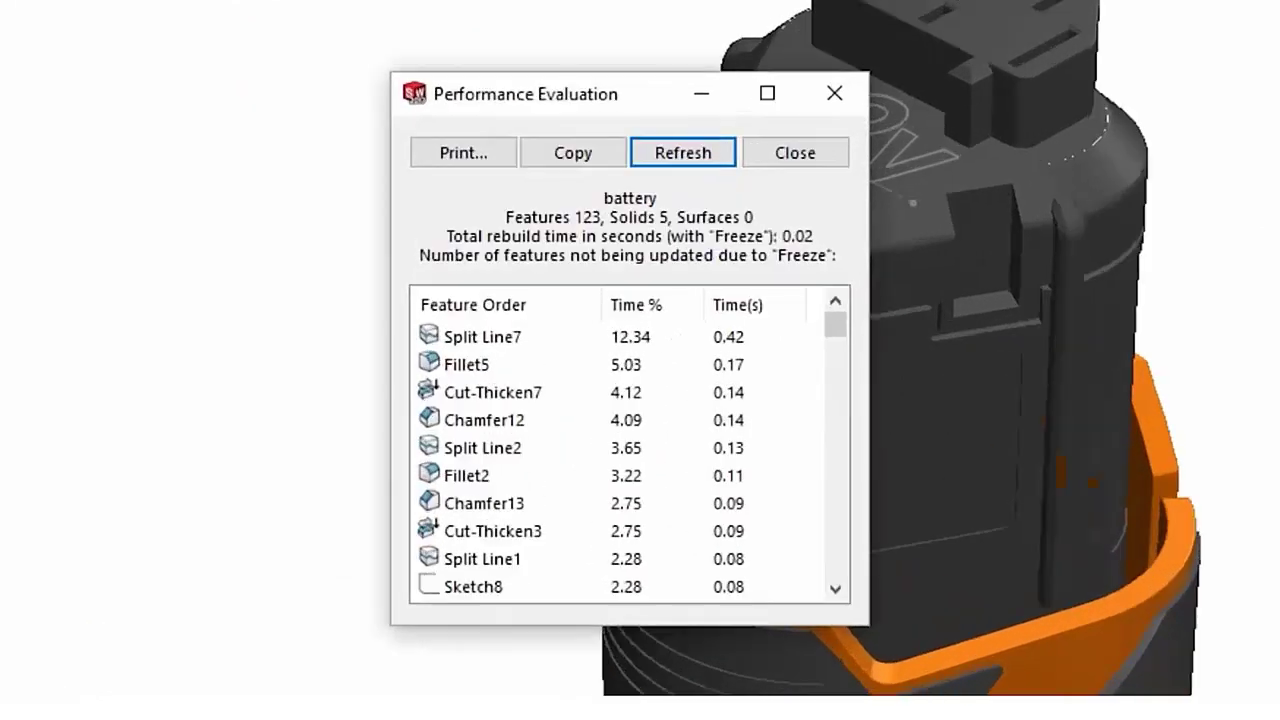
double_click(828, 235)
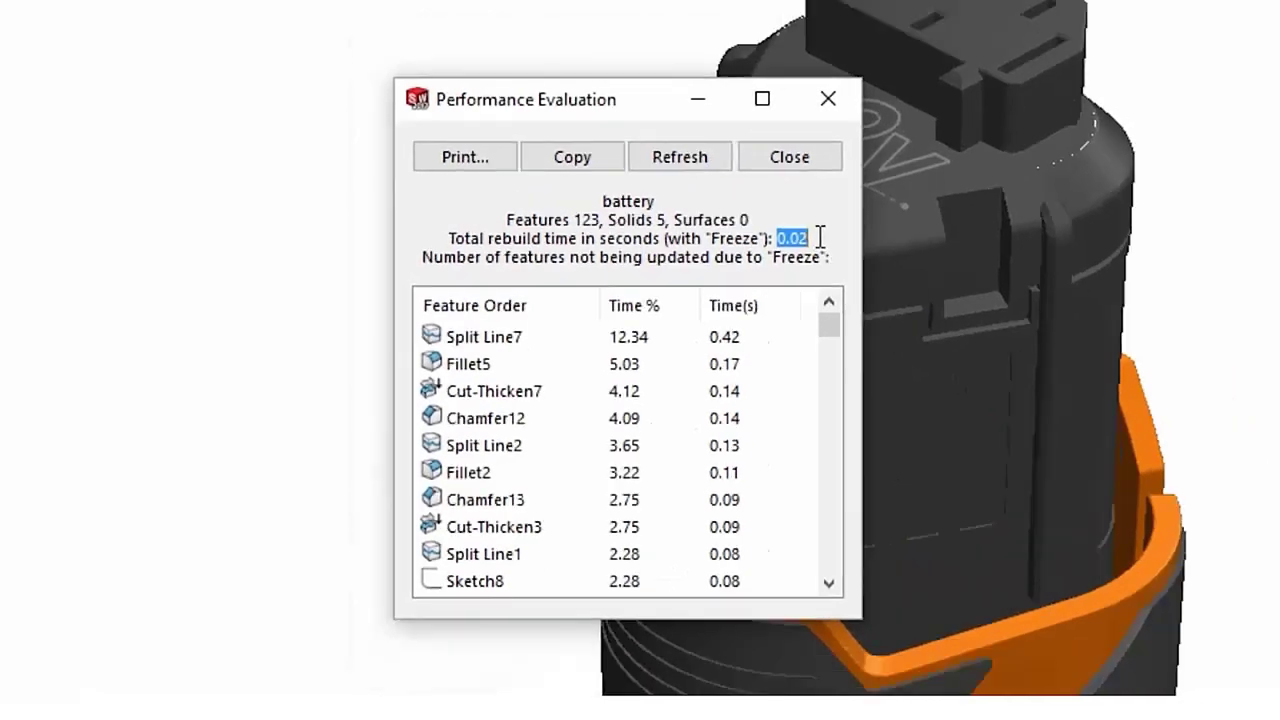
left_click(865, 221)
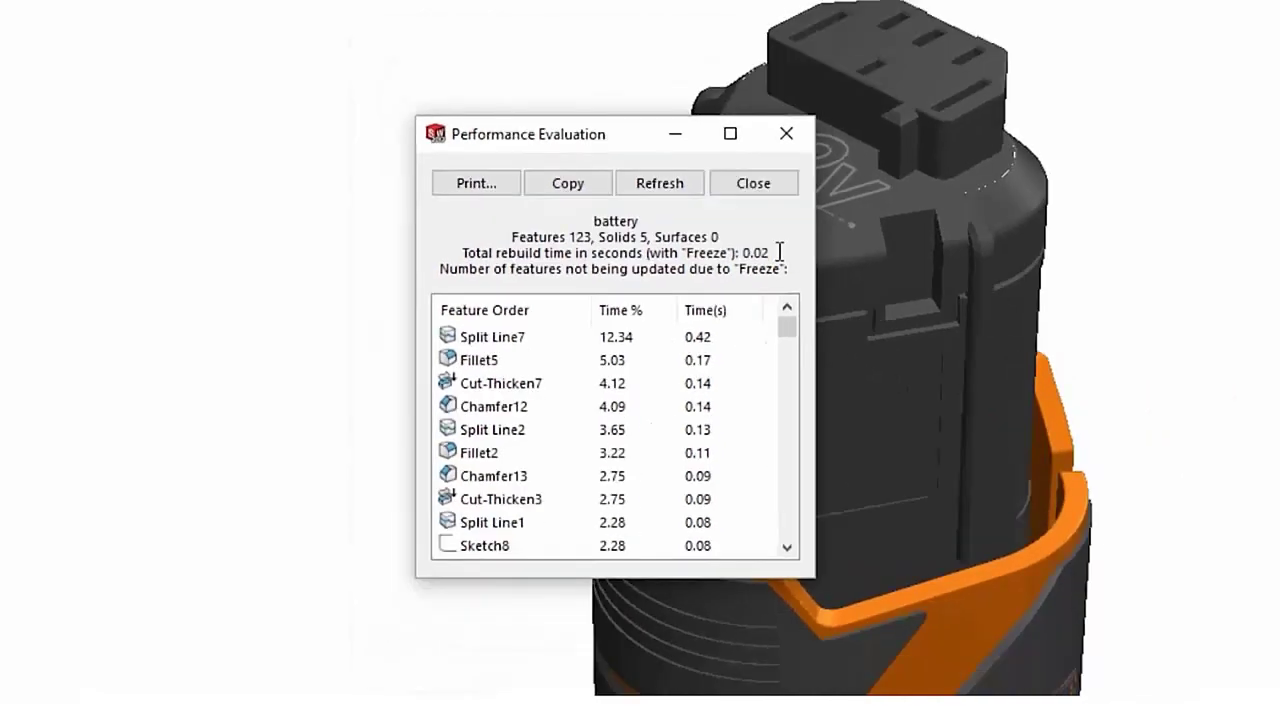
left_click(753, 183)
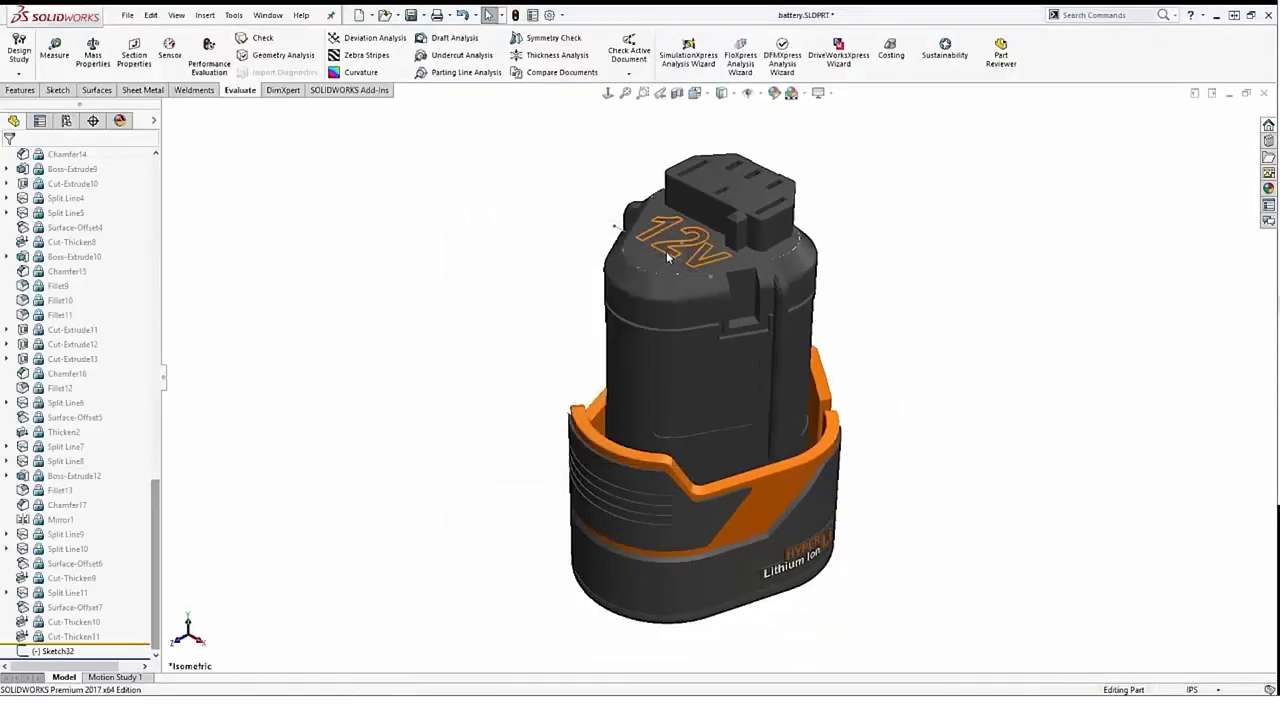
Create a Wrap feature projecting Sketch32 (the 12V text) onto the battery's top face
left_click(29, 93)
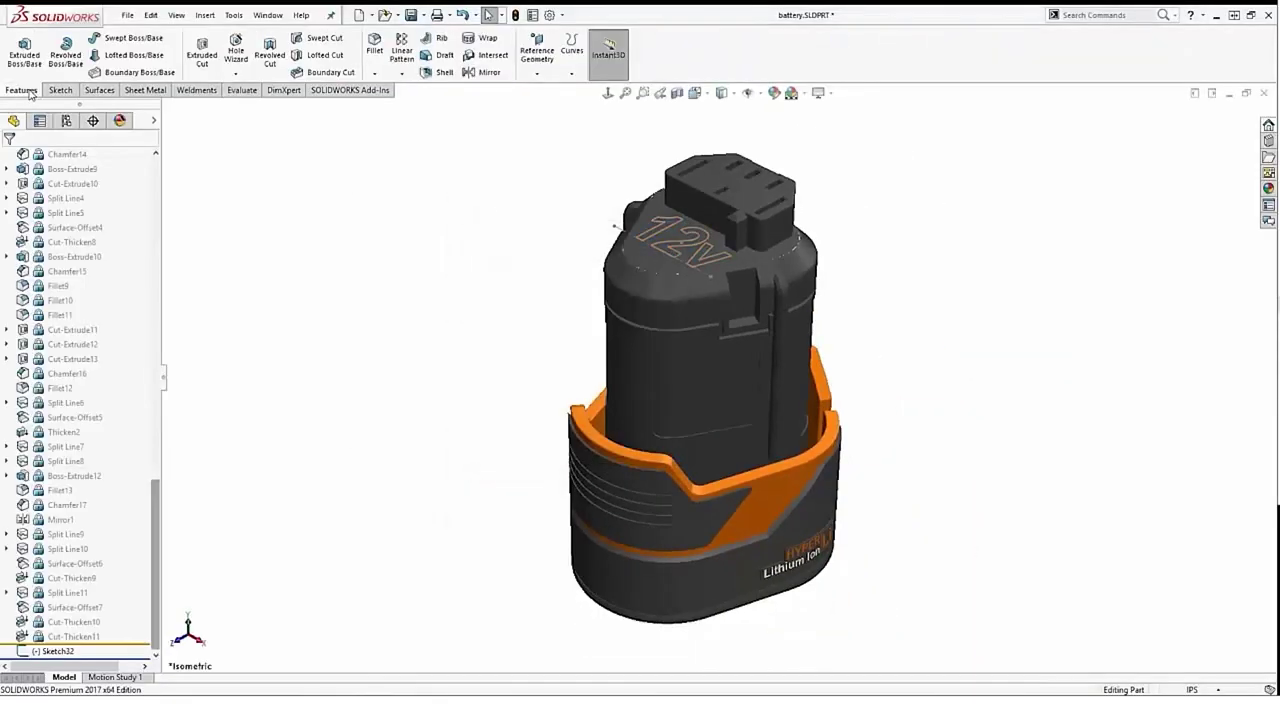
left_click(480, 38)
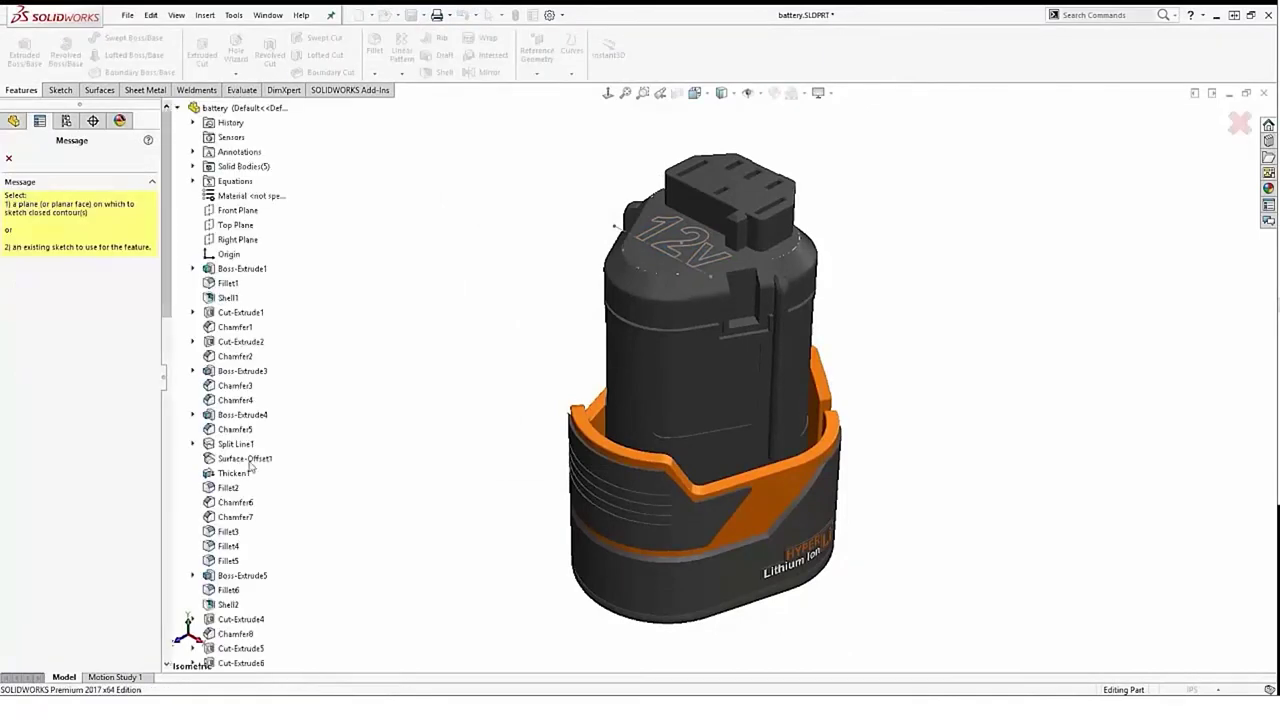
scroll(250, 500, "down", 15)
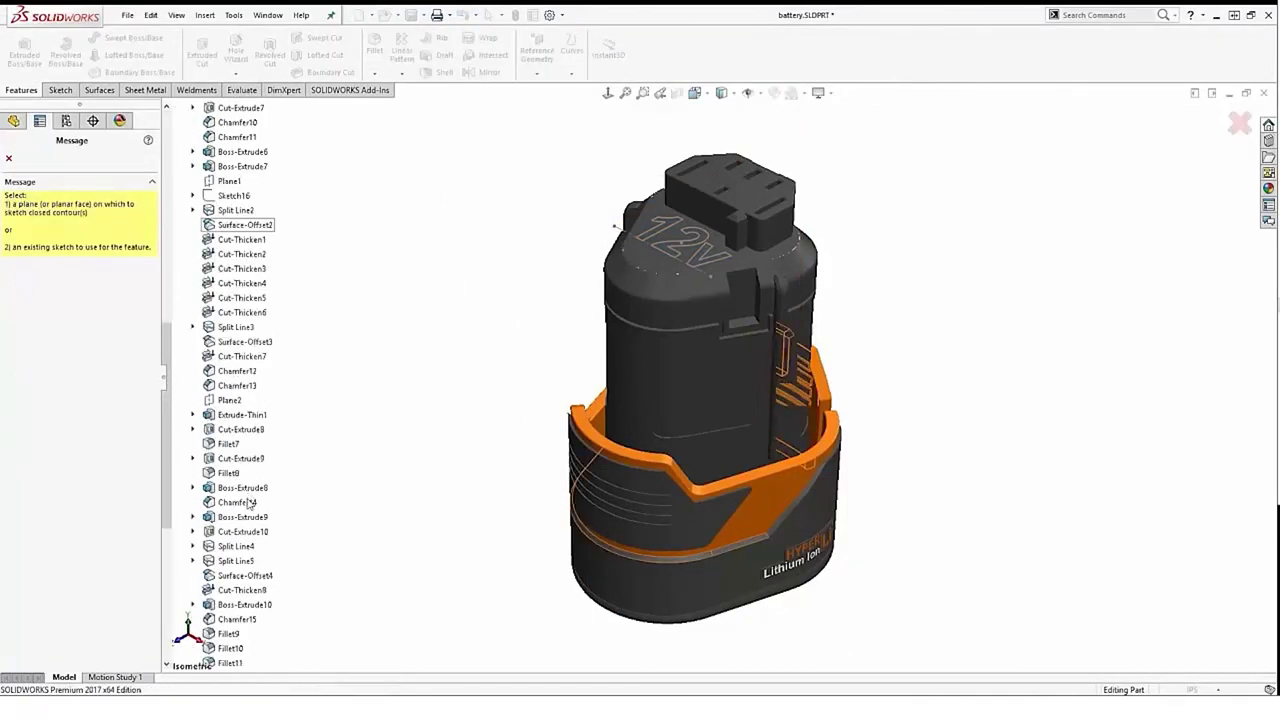
scroll(244, 522, "down", 1)
left_click(242, 649)
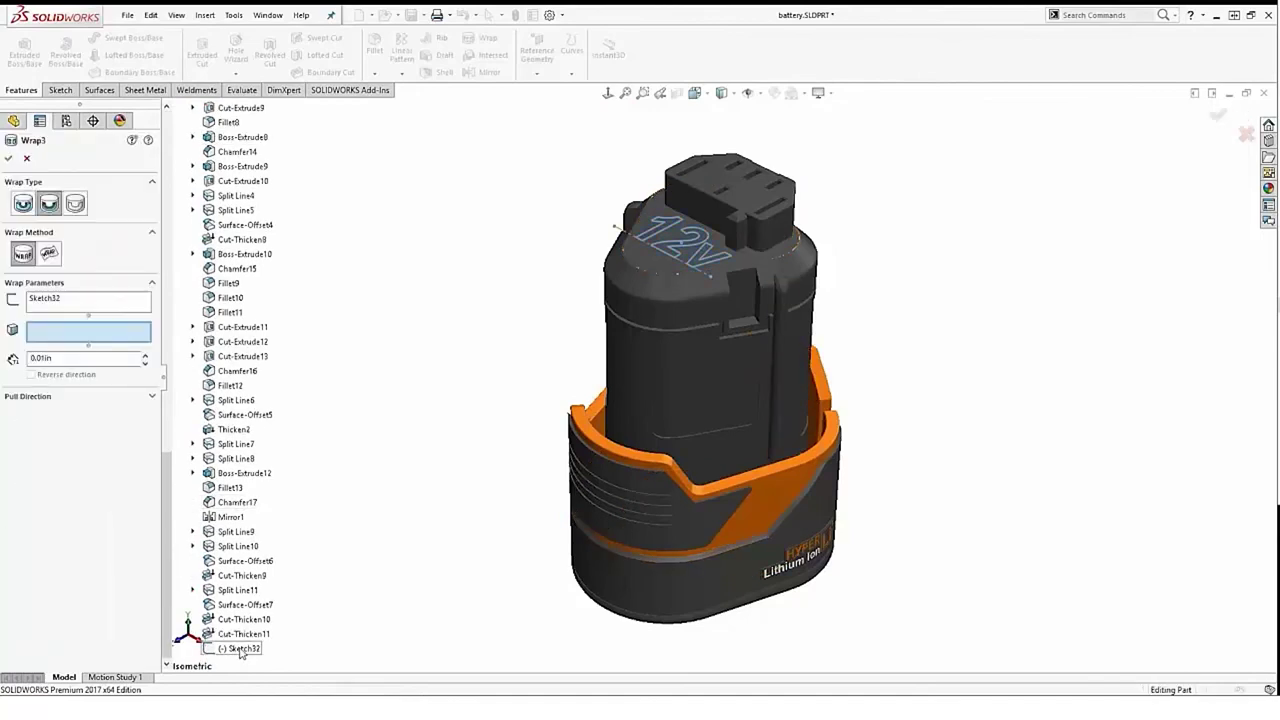
left_click(650, 262)
key("Return")
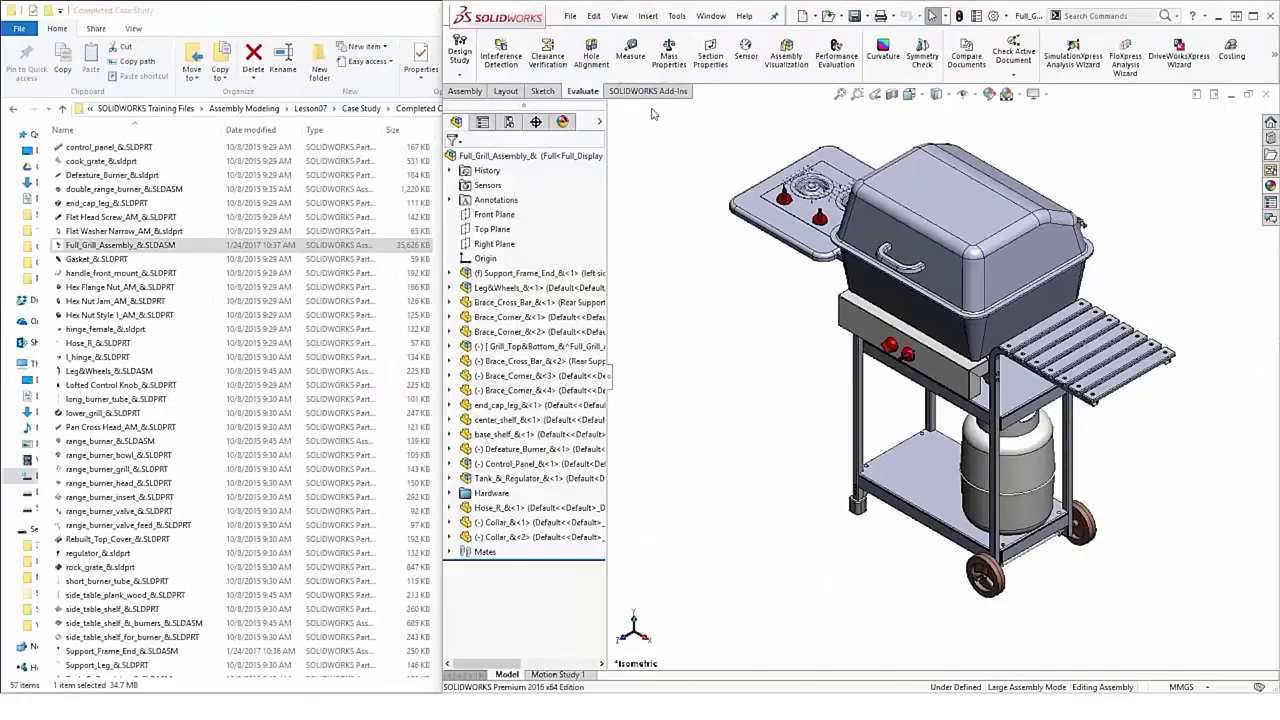
Set the assembly's shaded image quality to Low (fastest) and save the grill assembly
key("alt+t")
left_click(702, 660)
left_click(542, 92)
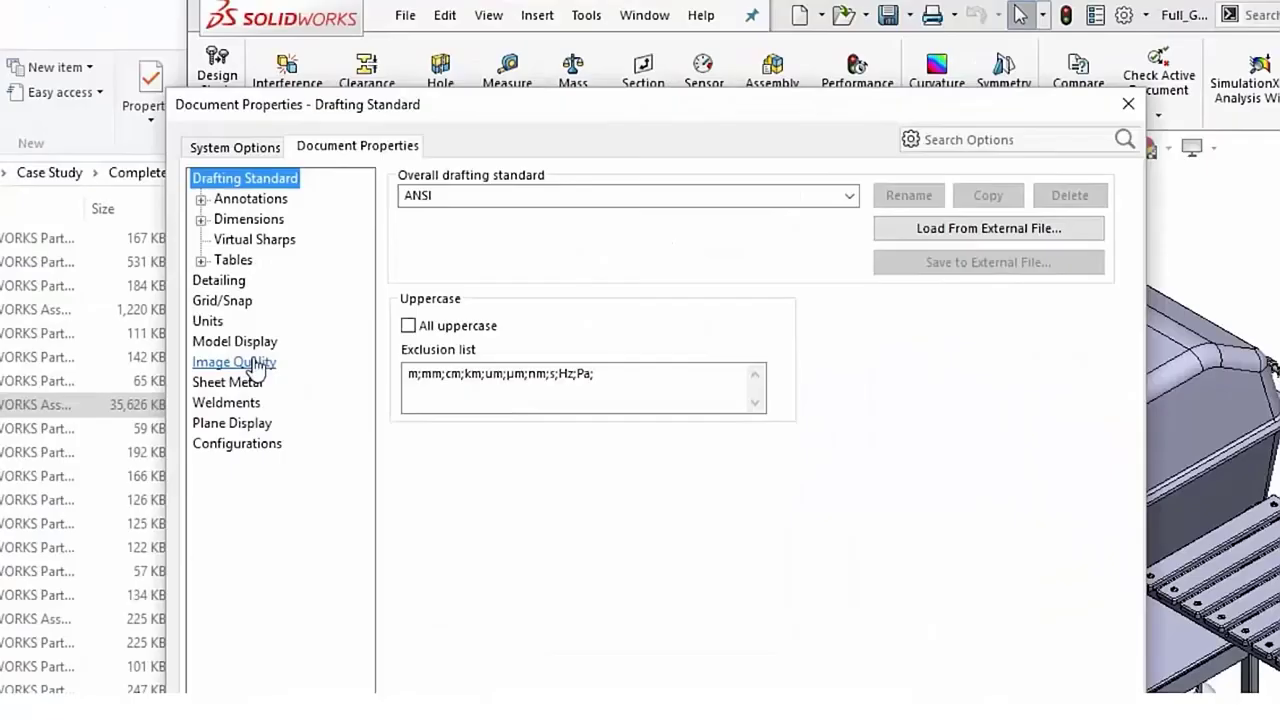
left_click(469, 220)
left_click_drag(815, 247, 357, 262)
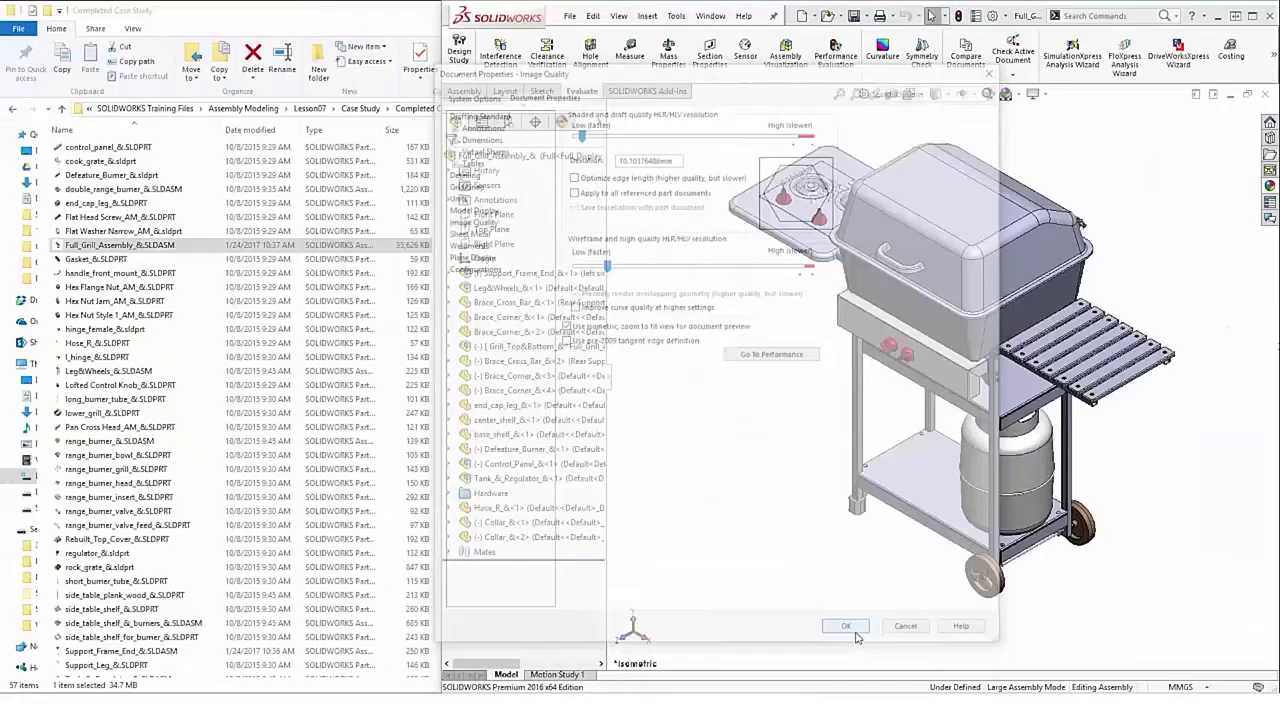
left_click(846, 623)
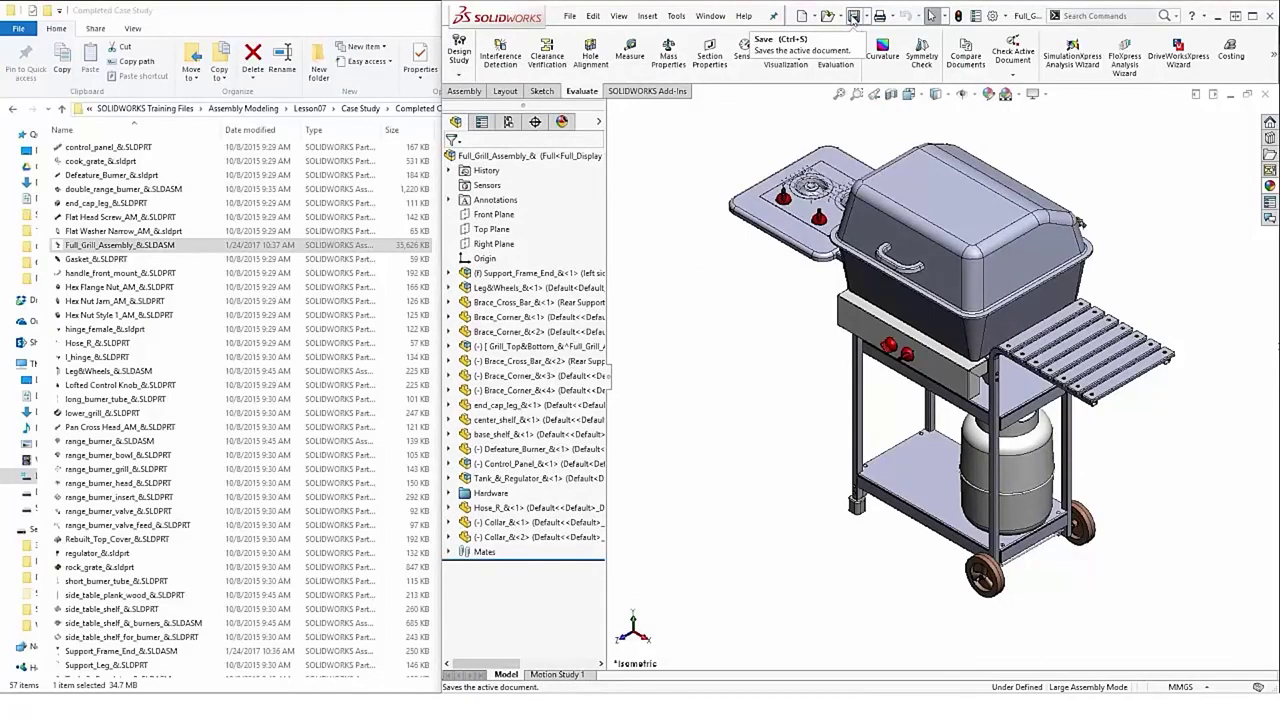
left_click(853, 17)
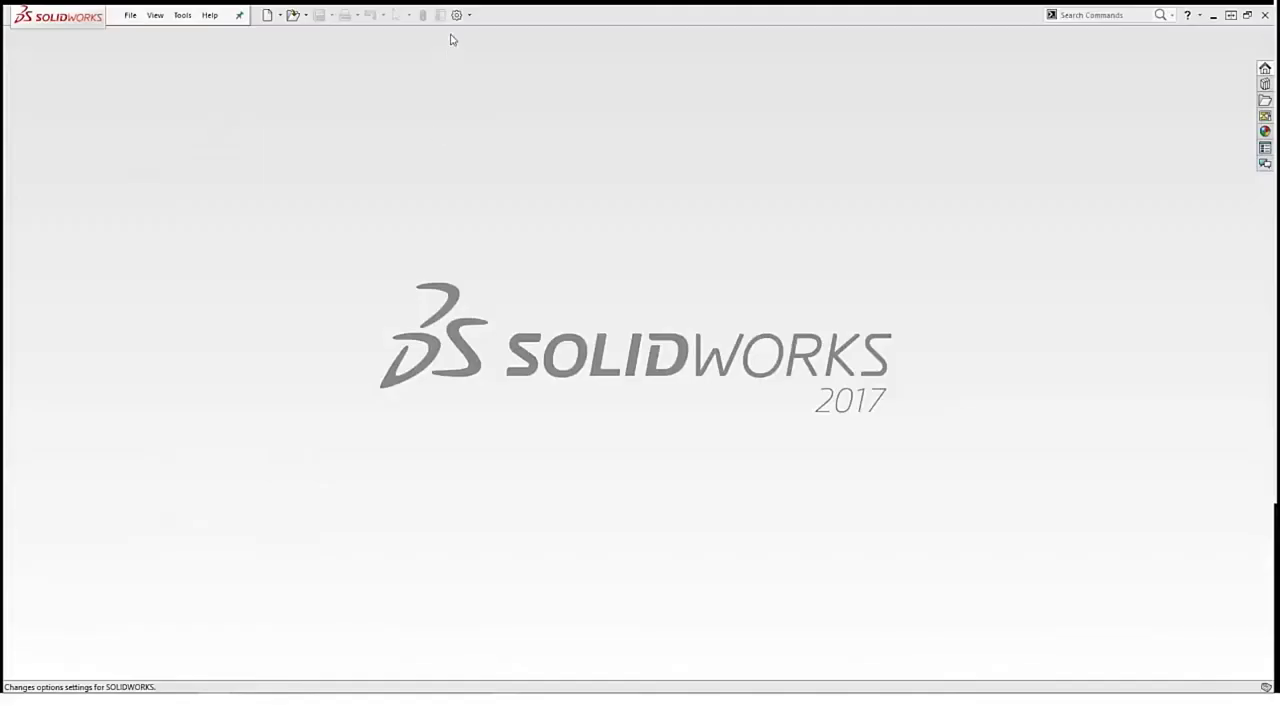
Use draft quality for wireframe/hidden and shaded-edge drawing views under Drawings > Display Style
left_click(456, 15)
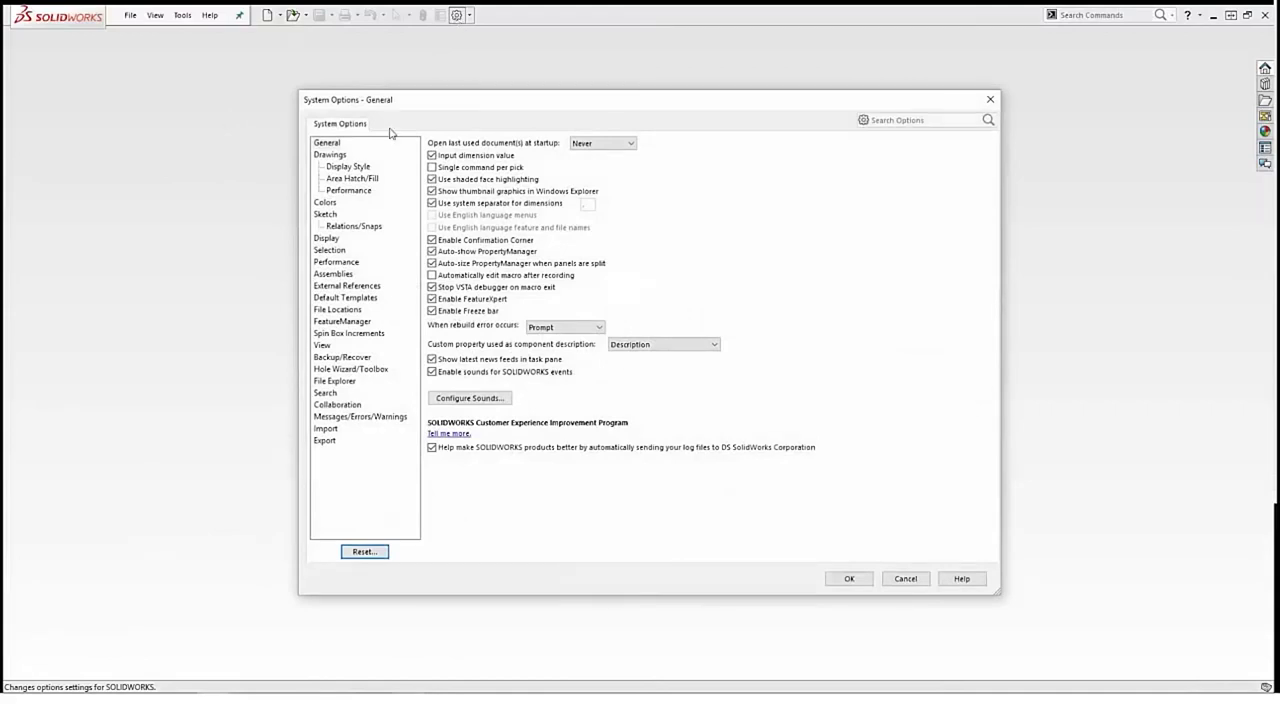
left_click(356, 167)
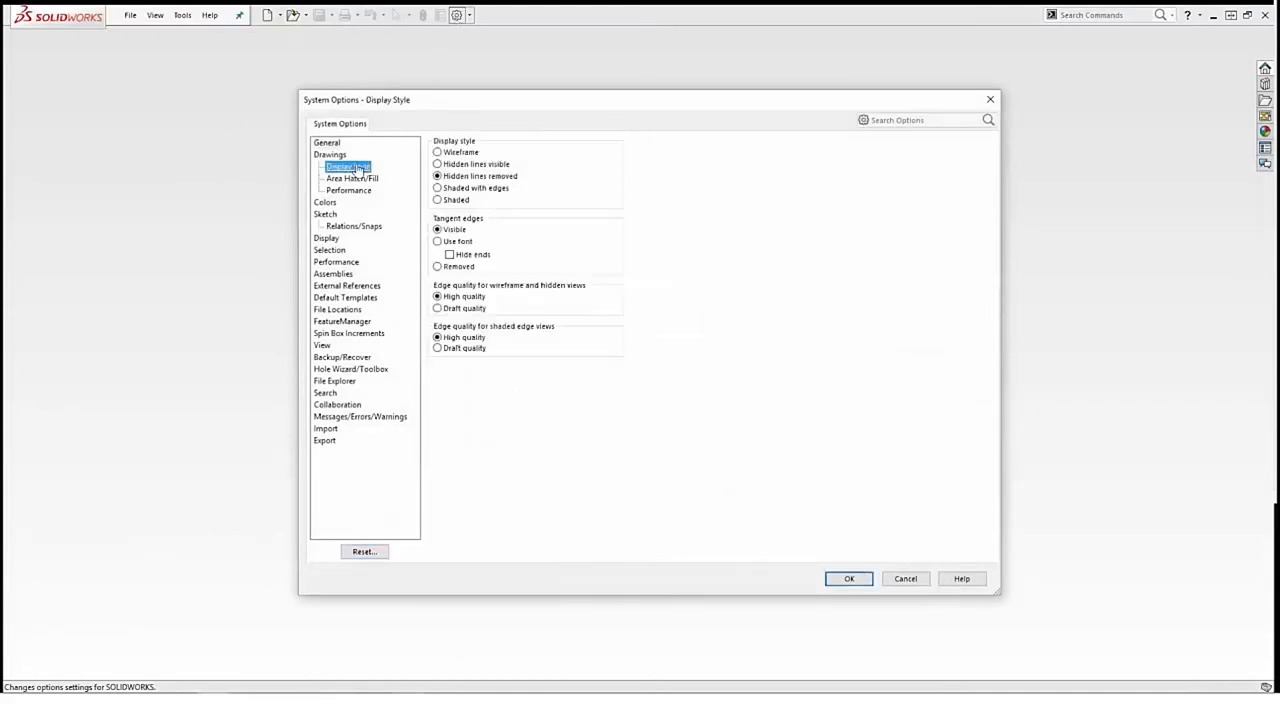
left_click(438, 309)
left_click(438, 348)
Disable drawing-view dragging contents and auto-update on open, and set anti-aliasing to None
left_click(352, 191)
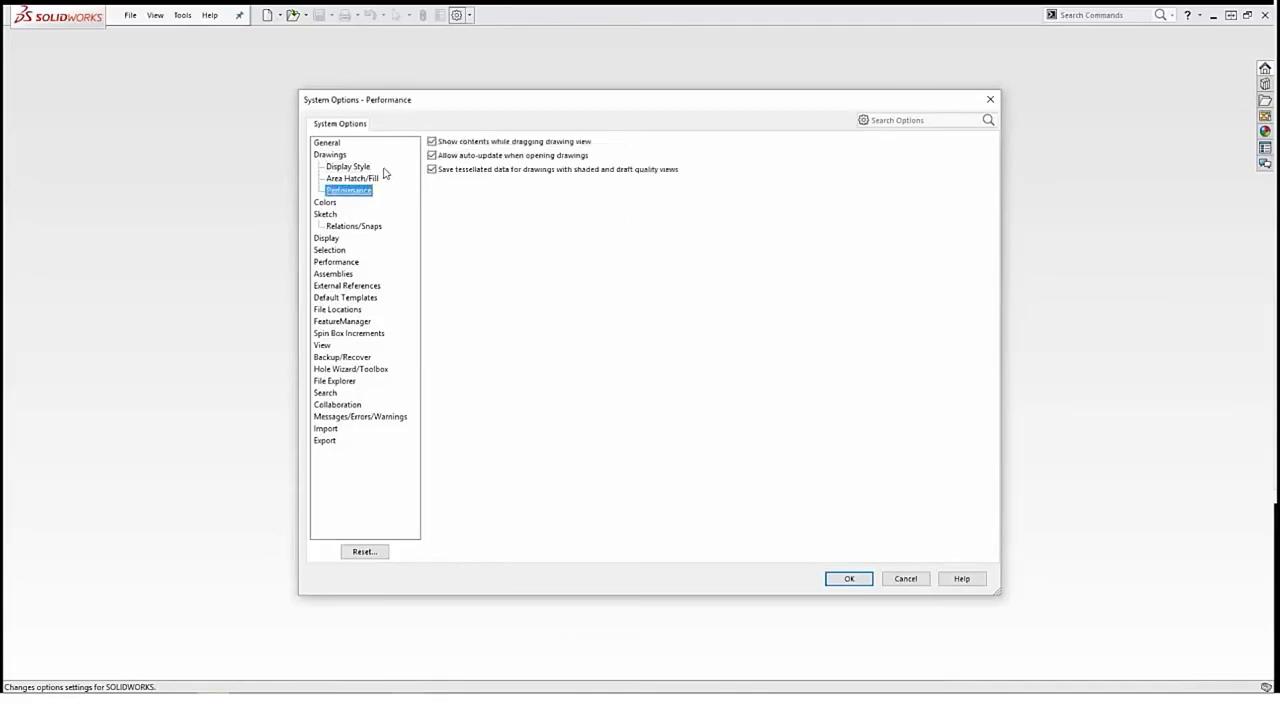
left_click(432, 142)
left_click(433, 156)
left_click(327, 239)
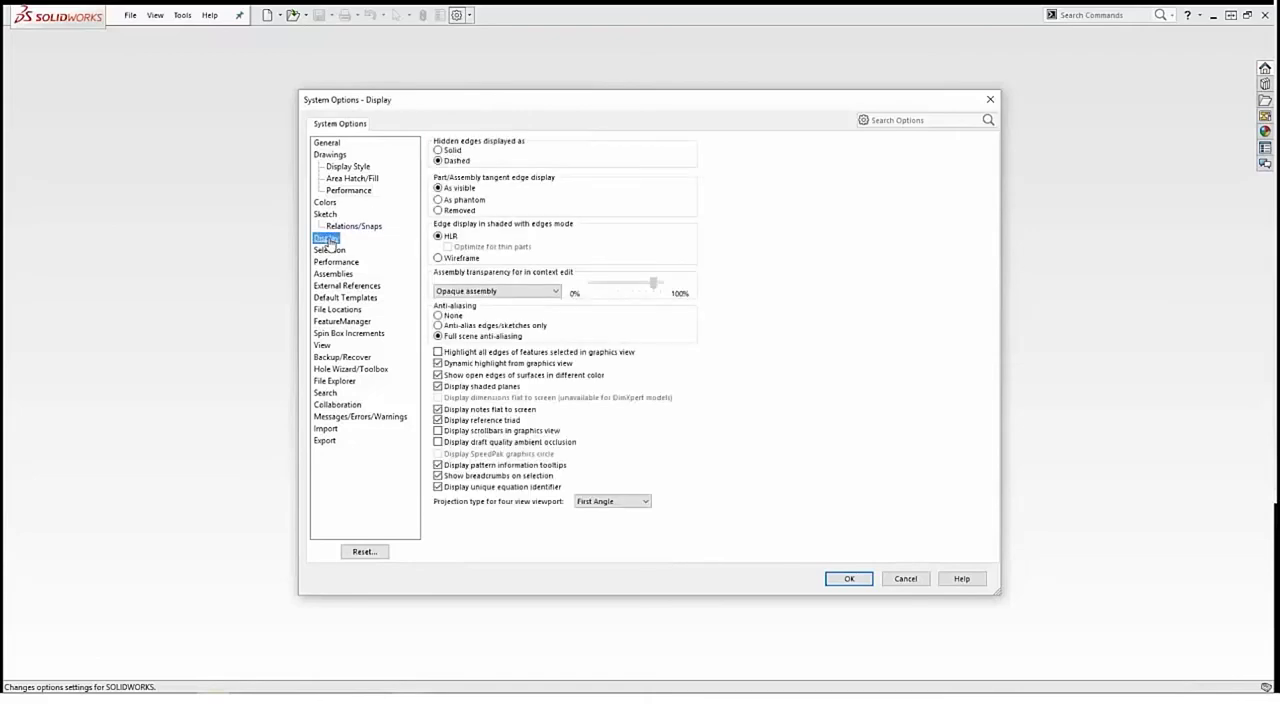
left_click(438, 315)
Turn off high-quality transparency, set level of detail to fastest, and auto-load components lightweight
left_click(337, 262)
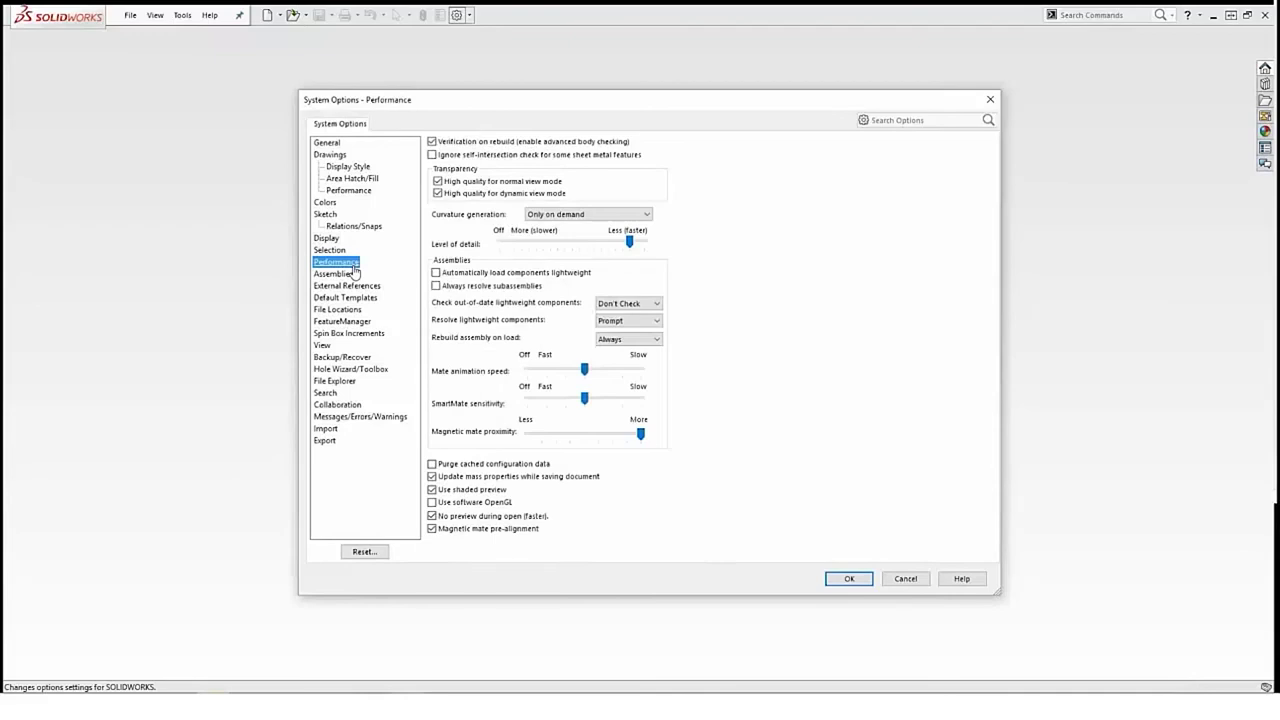
left_click(437, 181)
left_click_drag(636, 242, 659, 247)
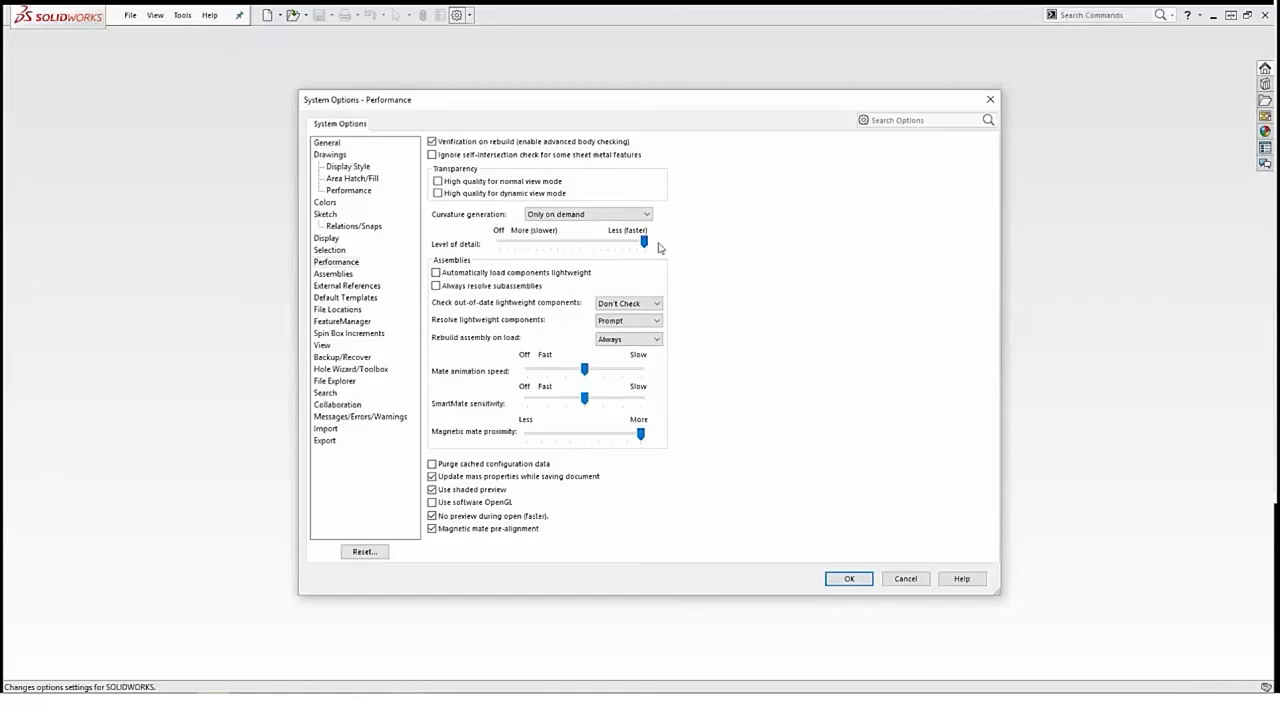
left_click(437, 273)
left_click_drag(585, 370, 517, 369)
left_click(332, 275)
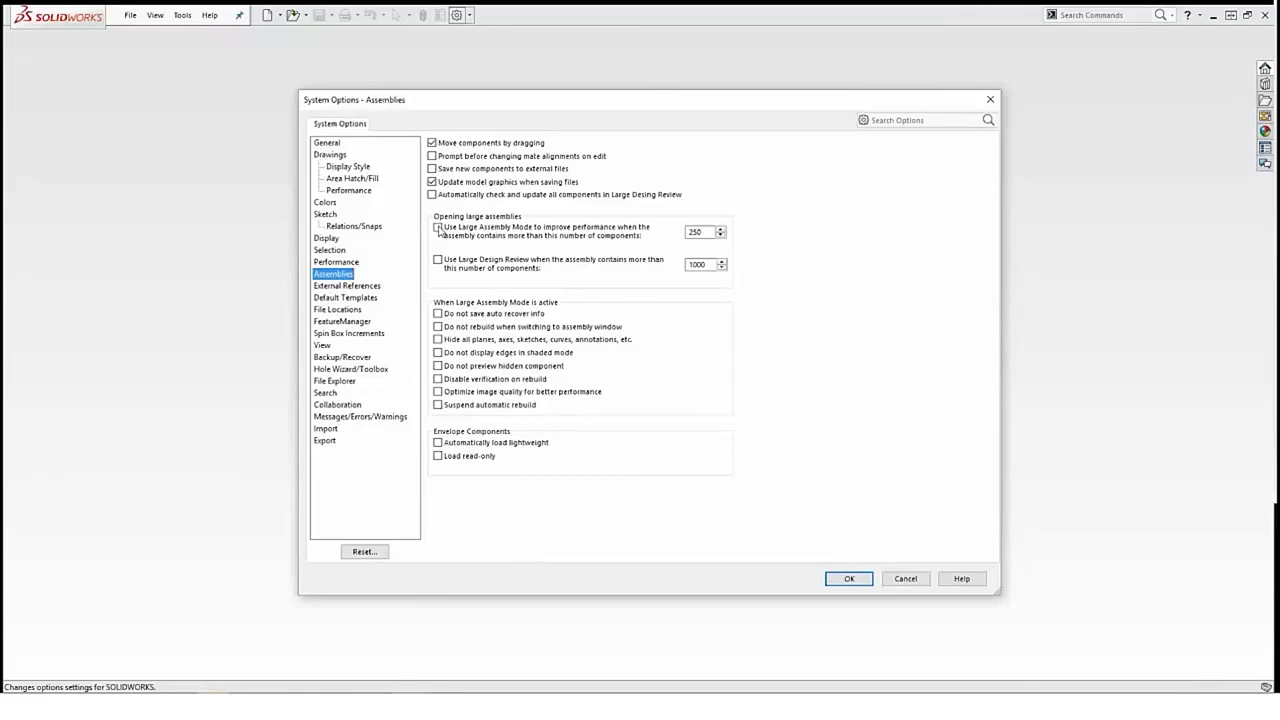
Turn on Use Large Assembly Mode and Use Large Design Review
left_click(438, 229)
left_click(438, 229)
left_click(437, 261)
Make Large Assembly Mode hide planes and shaded edges, skip hidden previews, optimize images, and suspend rebuild
left_click(438, 340)
left_click(438, 353)
left_click(438, 366)
left_click(438, 392)
left_click(438, 405)
left_click(322, 345)
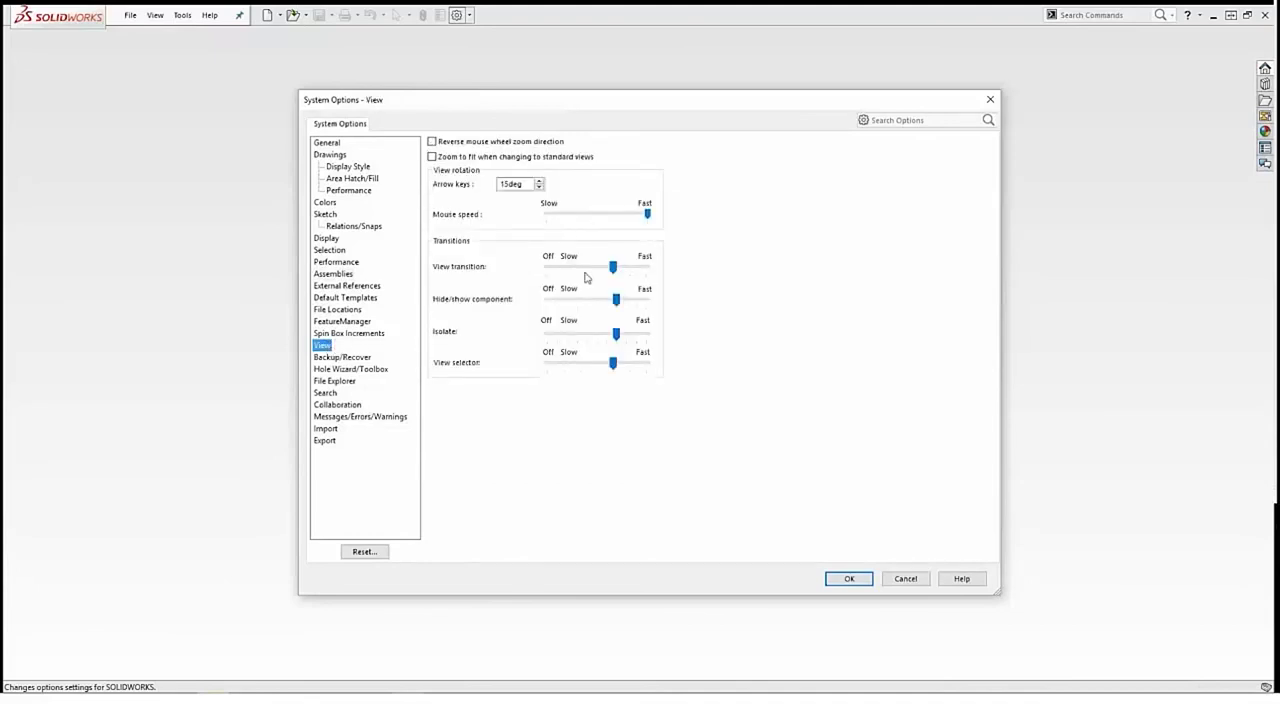
Set the View transition, Hide/show component, Isolate and View selector animation sliders to Off
left_click_drag(614, 268, 547, 268)
left_click_drag(616, 302, 547, 302)
left_click_drag(616, 335, 547, 335)
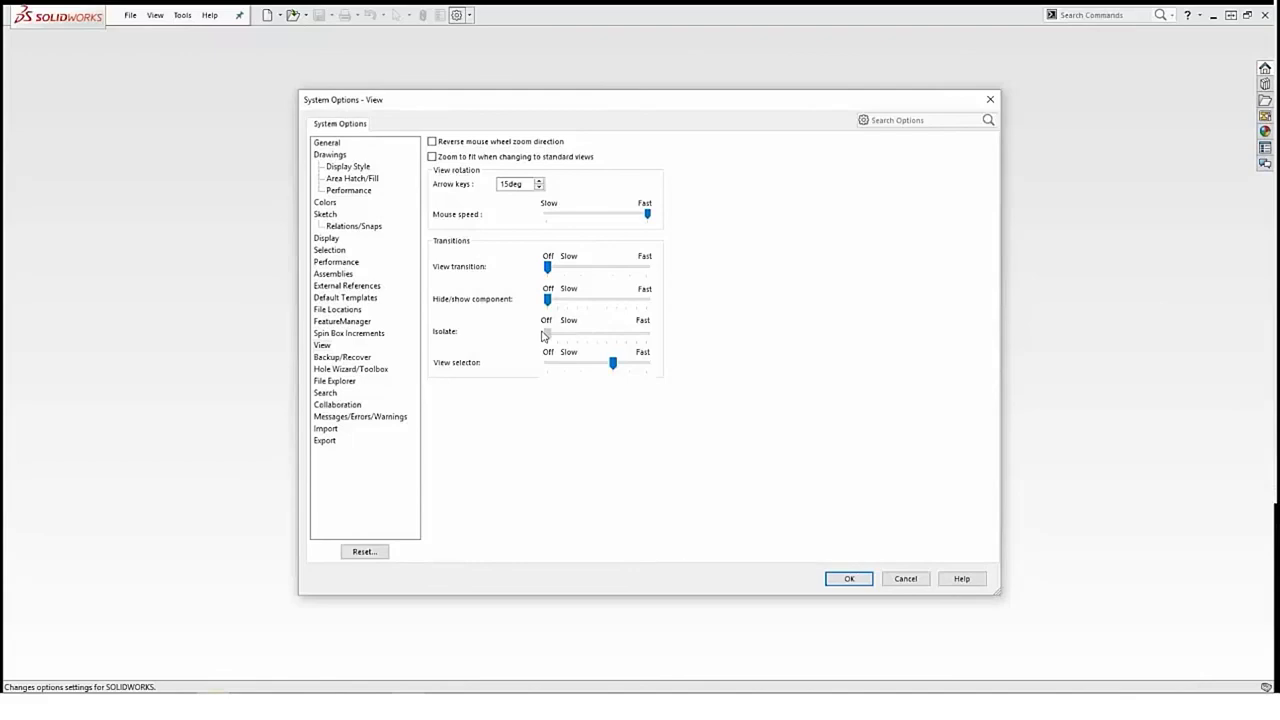
left_click_drag(612, 365, 509, 358)
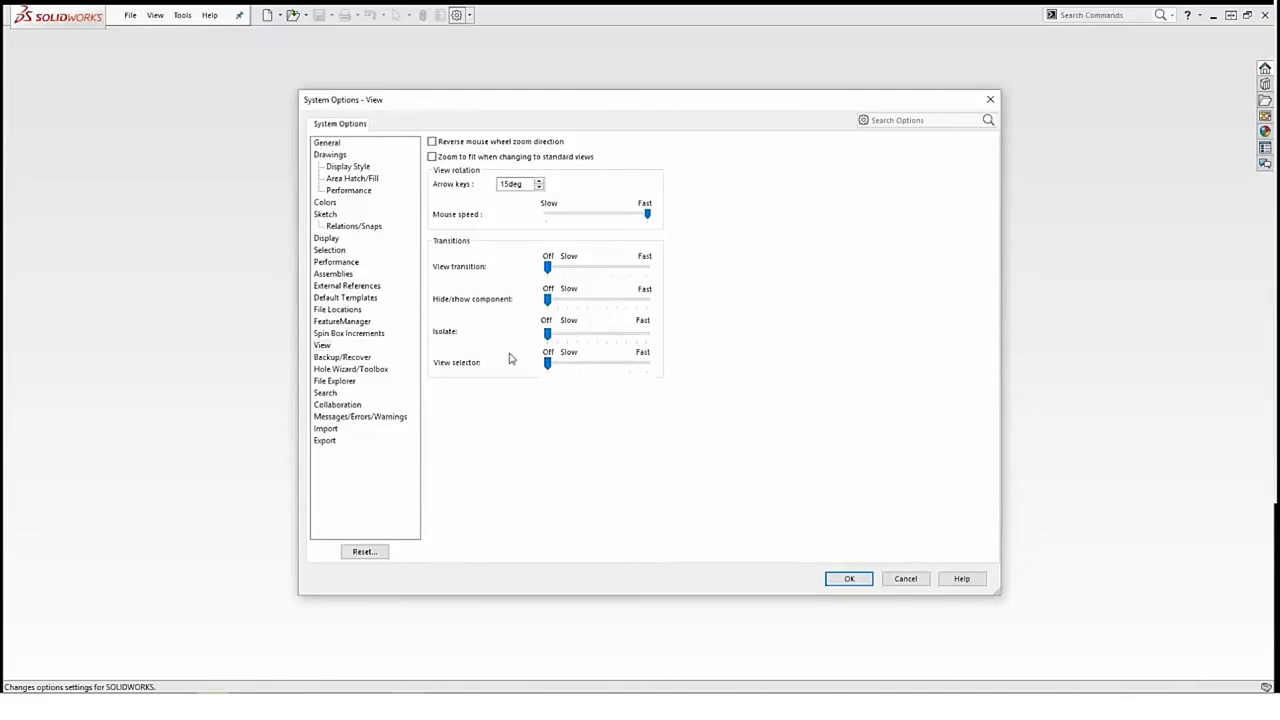